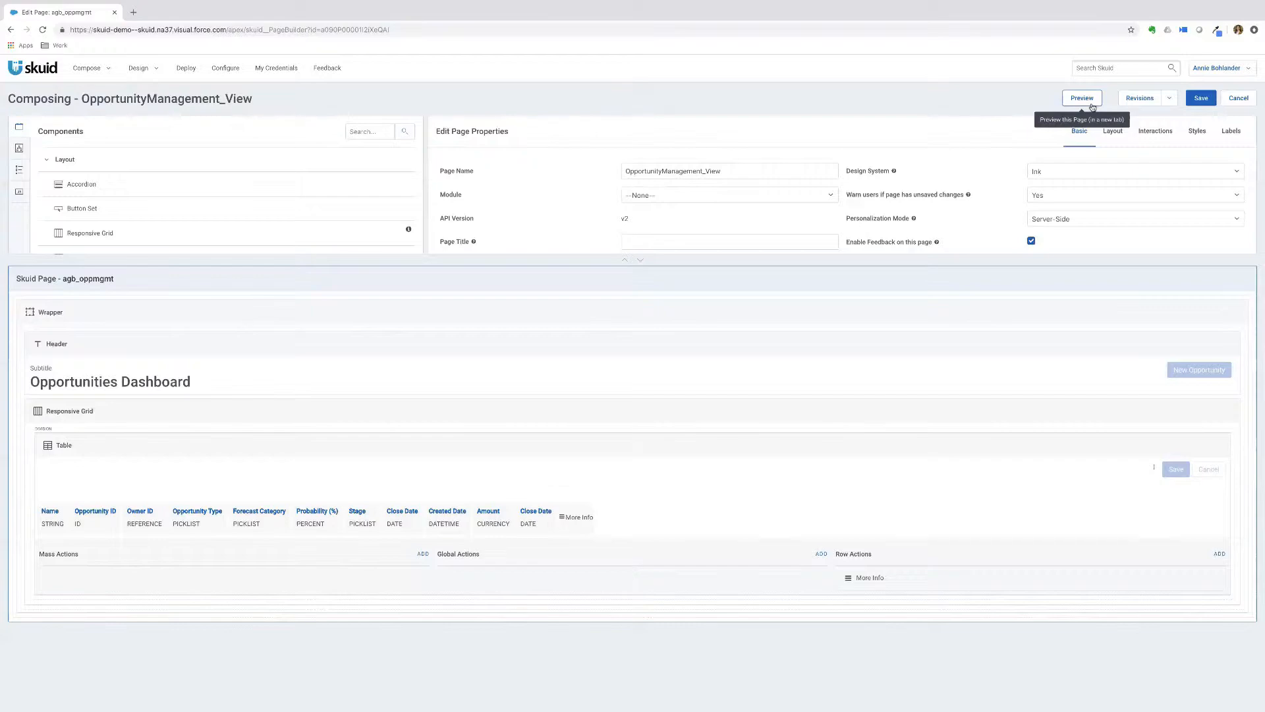
- Review the page's saved revisions, then scroll down through the Components list
{"action": "left_click", "coordinate": [1139, 99]}
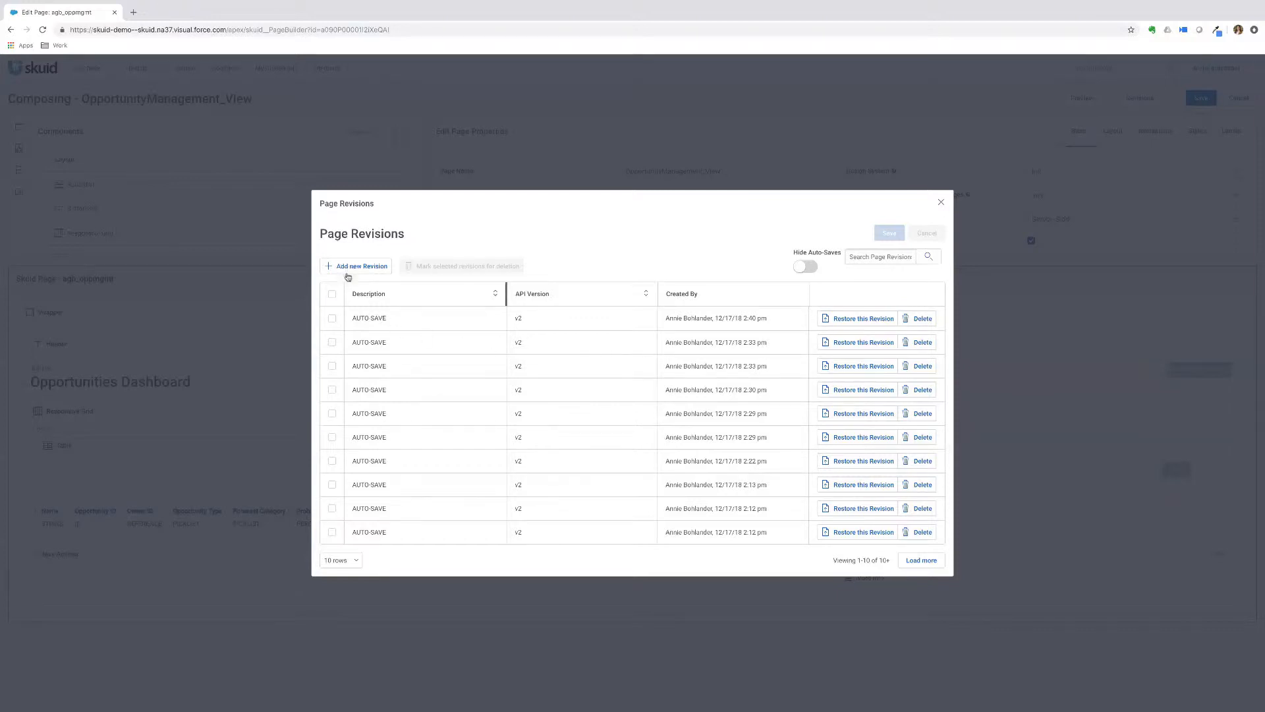
{"action": "left_click", "coordinate": [941, 203]}
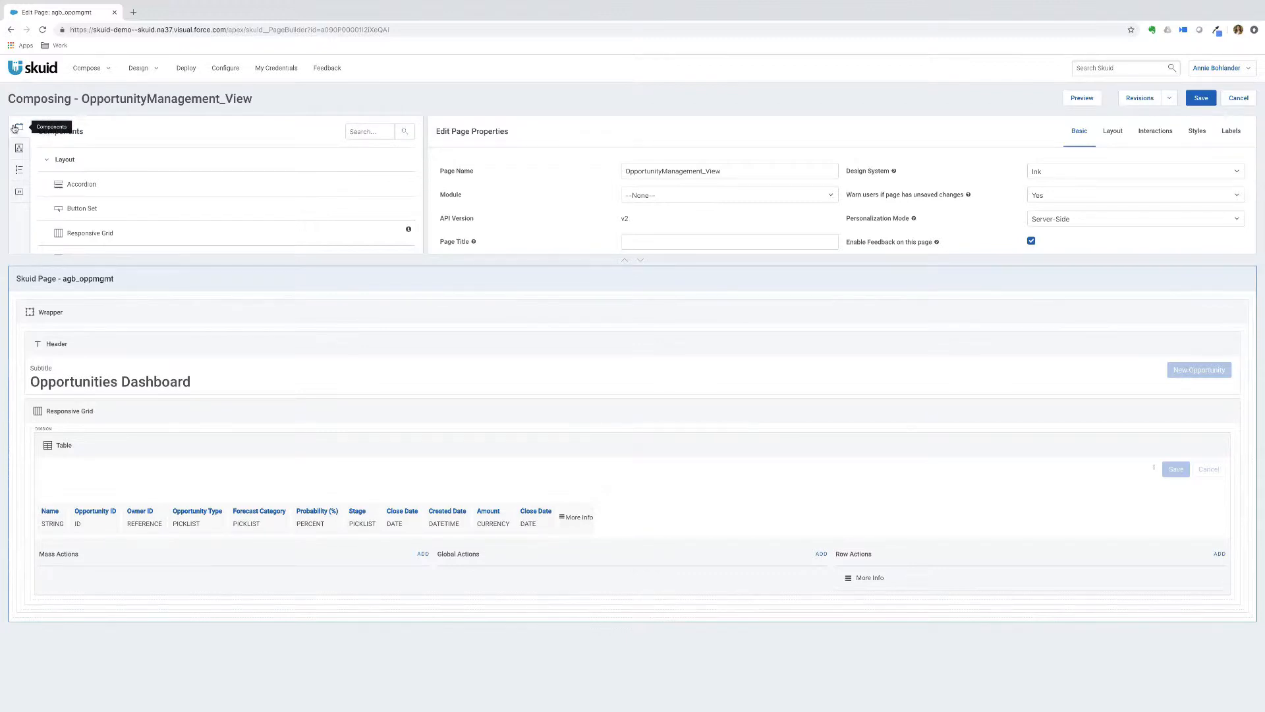
{"action": "scroll", "coordinate": [184, 176], "scroll_direction": "down", "scroll_amount": 2}
{"action": "scroll", "coordinate": [184, 175], "scroll_direction": "down", "scroll_amount": 4}
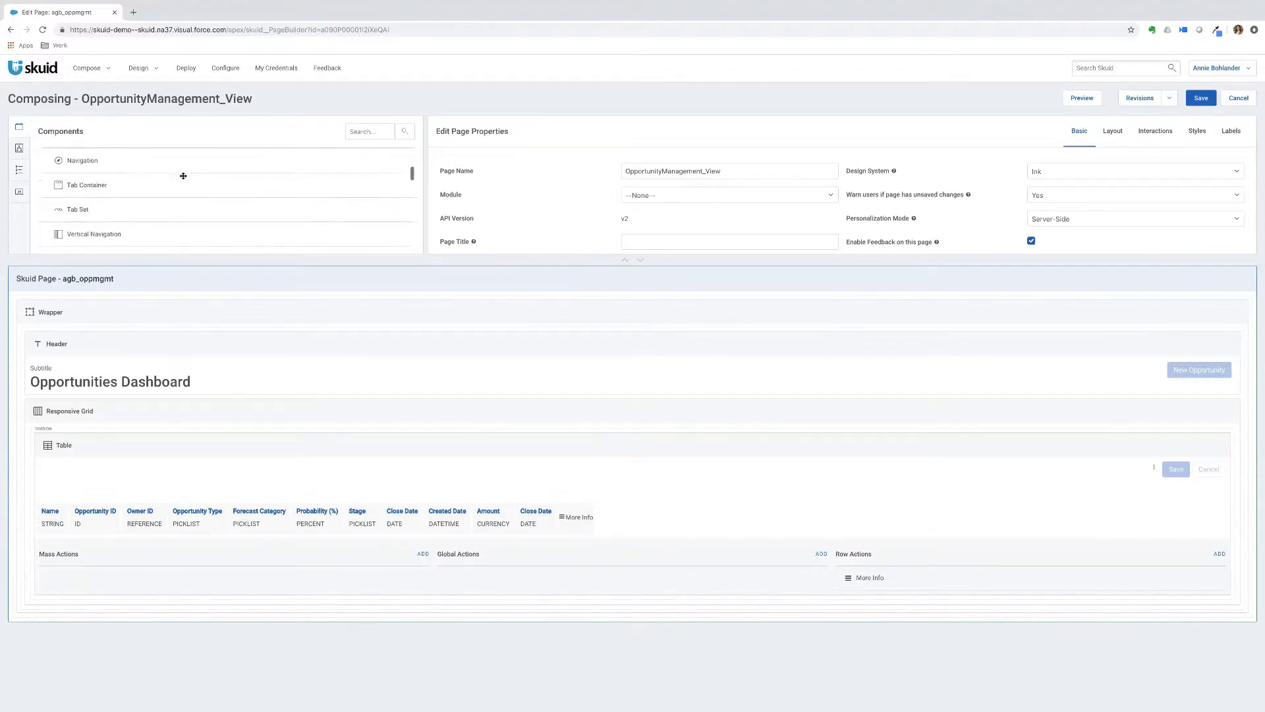
{"action": "scroll", "coordinate": [182, 174], "scroll_direction": "down", "scroll_amount": 3}
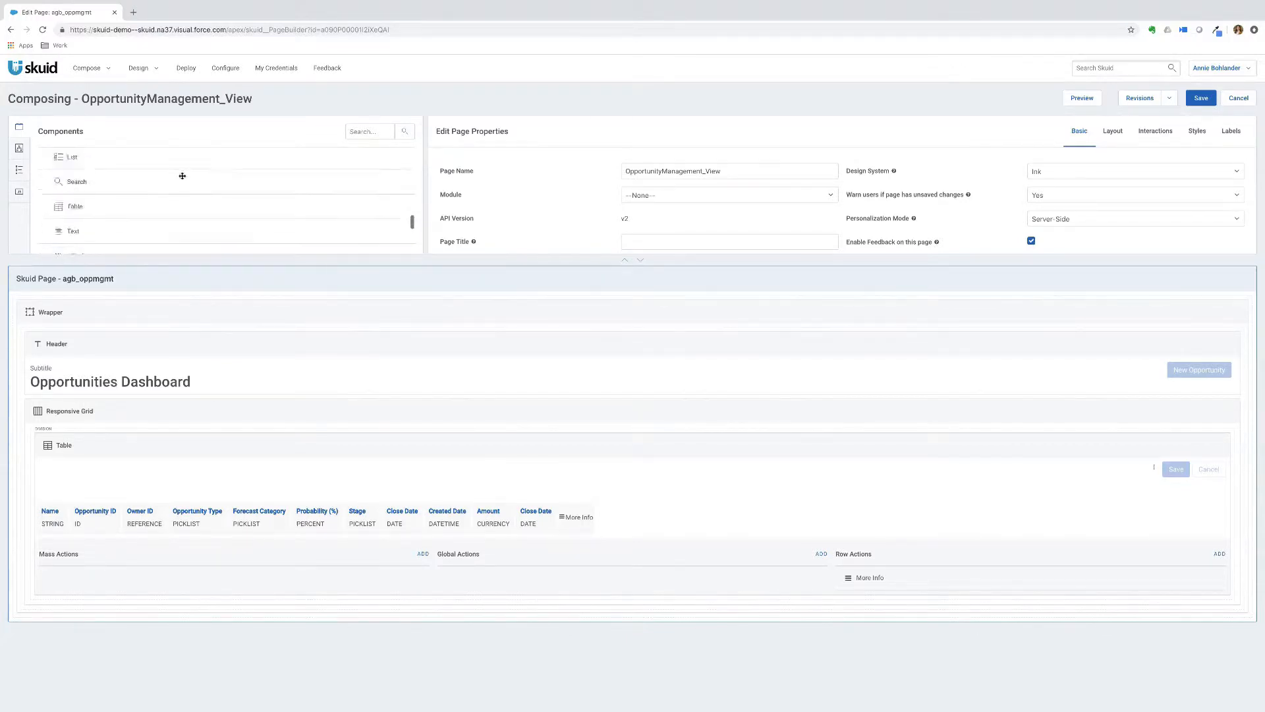
- Browse the page's Models, Action Sequences and JavaScript resources, then show the page properties
{"action": "left_click", "coordinate": [19, 147]}
{"action": "scroll", "coordinate": [108, 168], "scroll_direction": "down", "scroll_amount": 5}
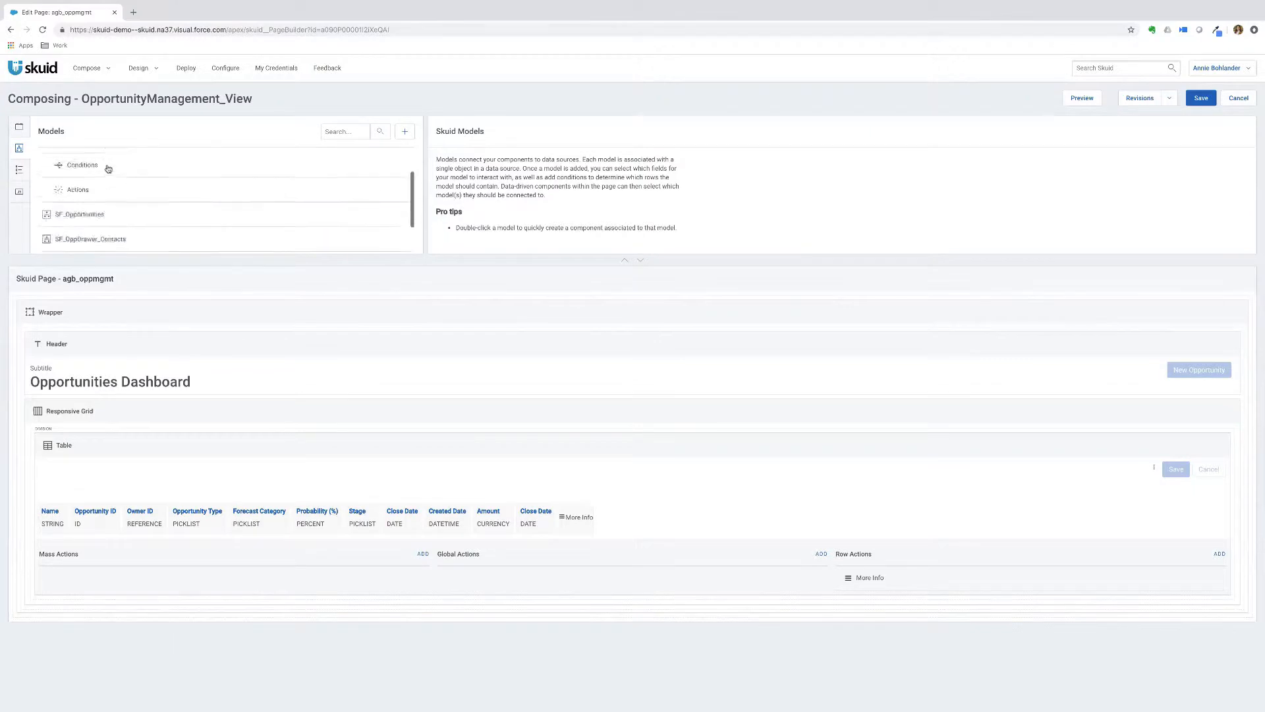
{"action": "left_click", "coordinate": [19, 170]}
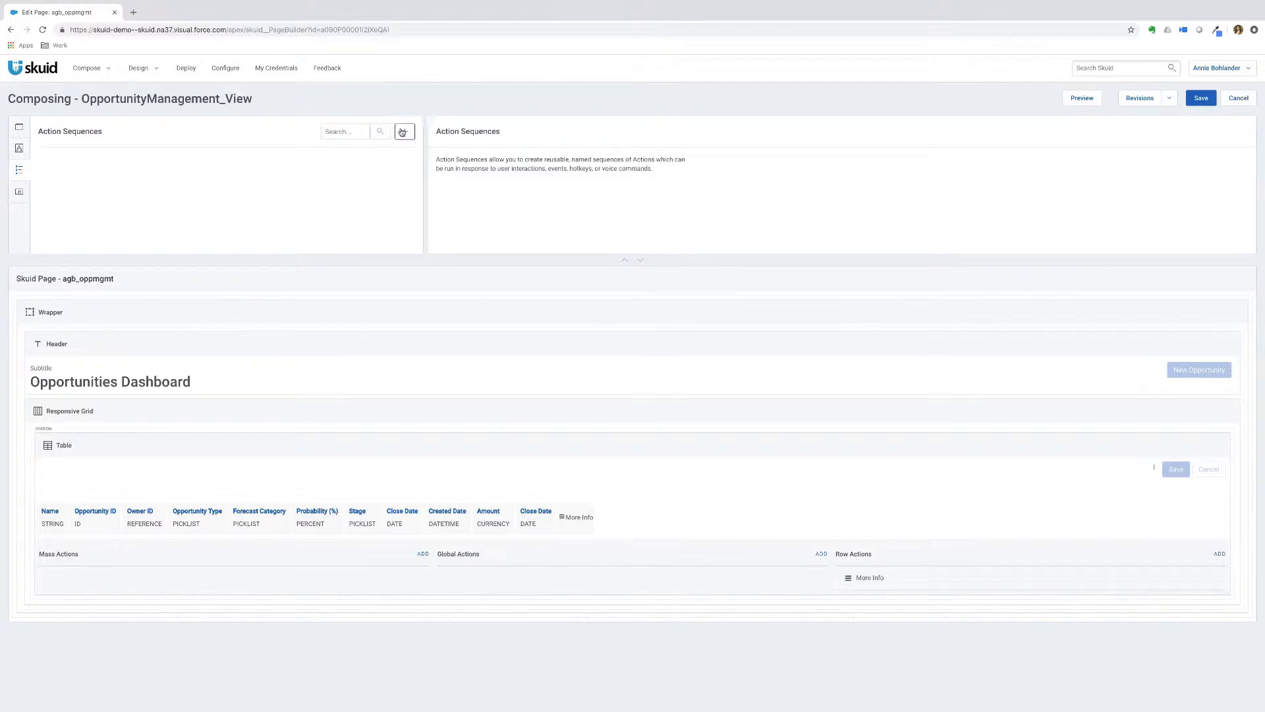
{"action": "left_click", "coordinate": [19, 191]}
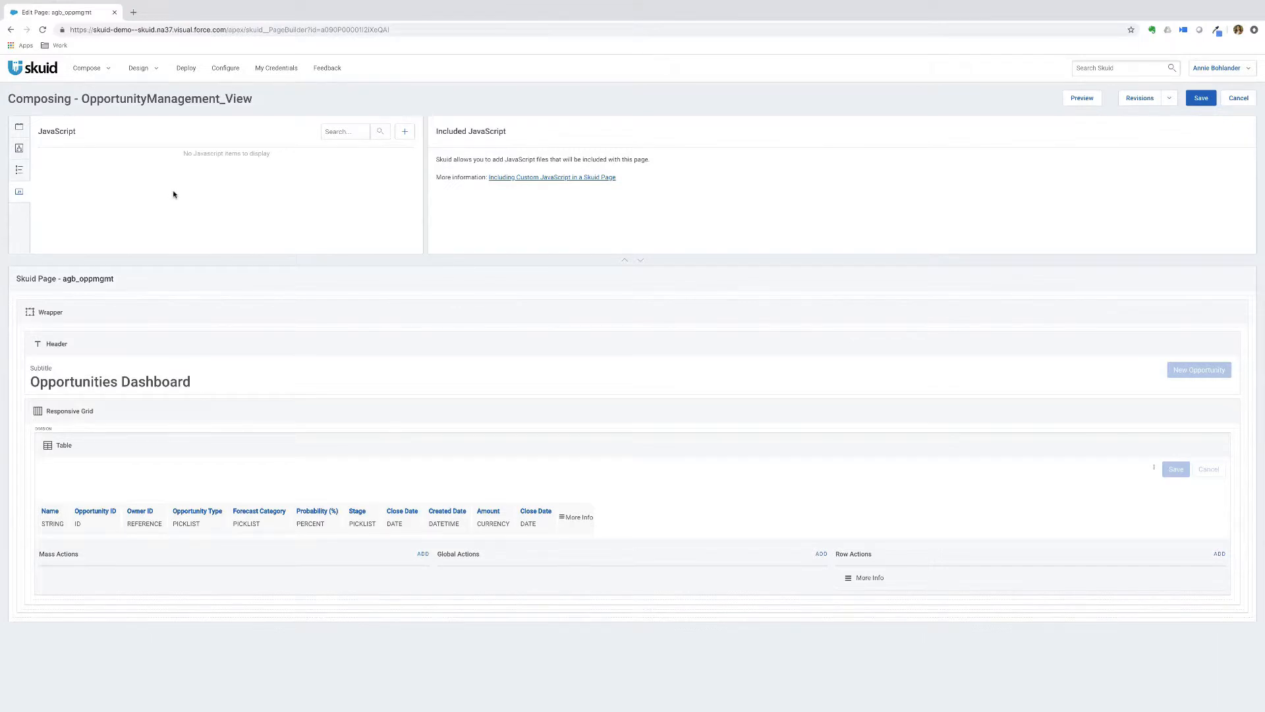
{"action": "left_click", "coordinate": [220, 278]}
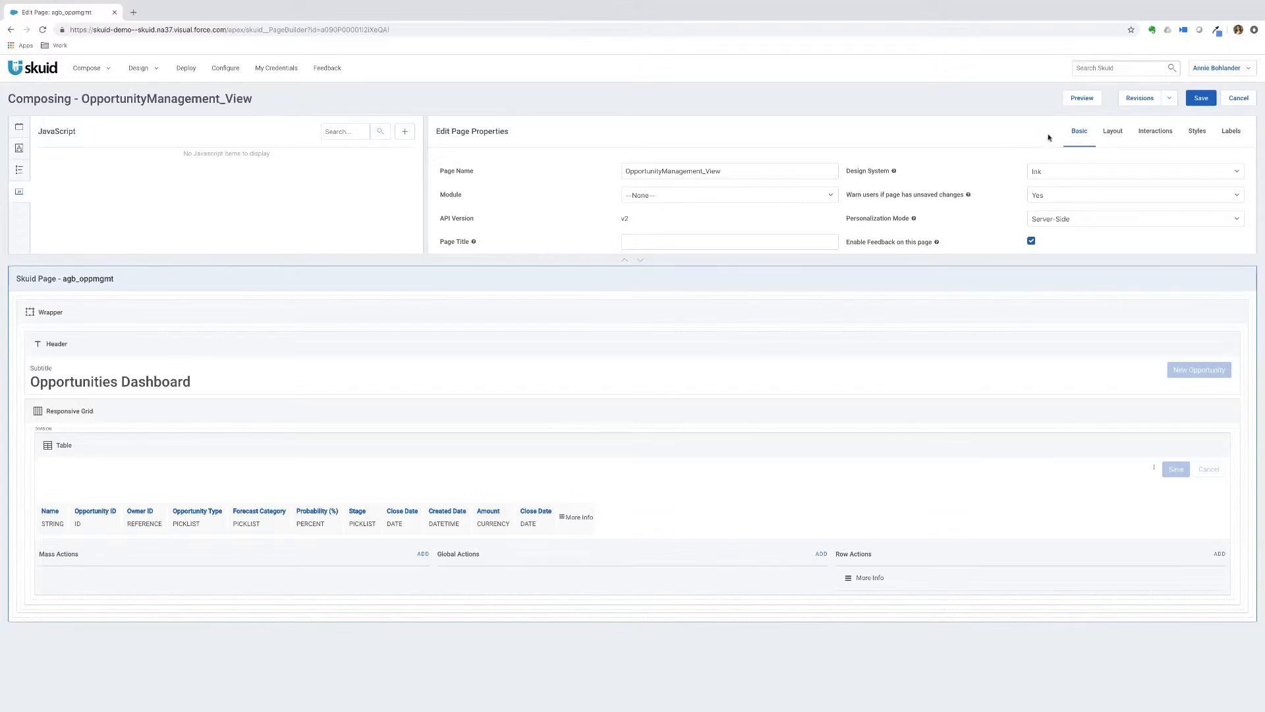
- Look through the Layout, Interactions and Labels page properties, then select the Wrapper
{"action": "left_click", "coordinate": [1112, 132]}
{"action": "left_click", "coordinate": [1198, 132]}
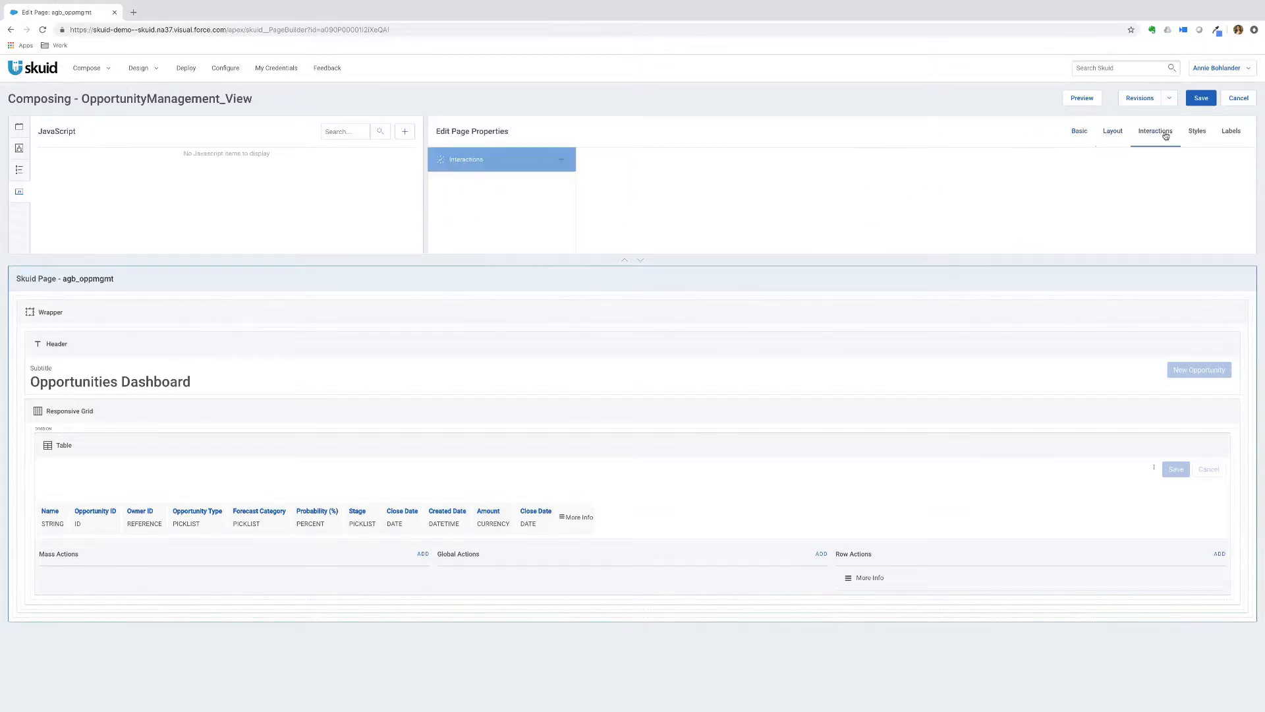
{"action": "left_click", "coordinate": [1238, 134]}
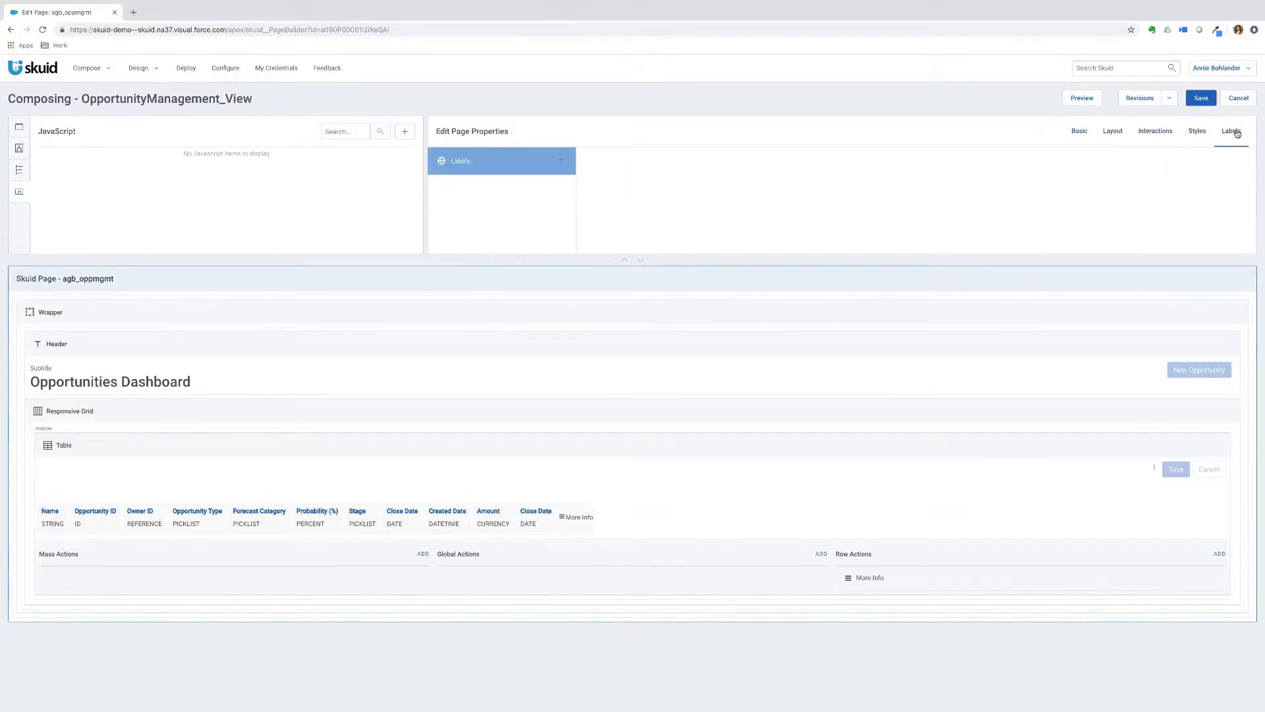
{"action": "left_click", "coordinate": [642, 263]}
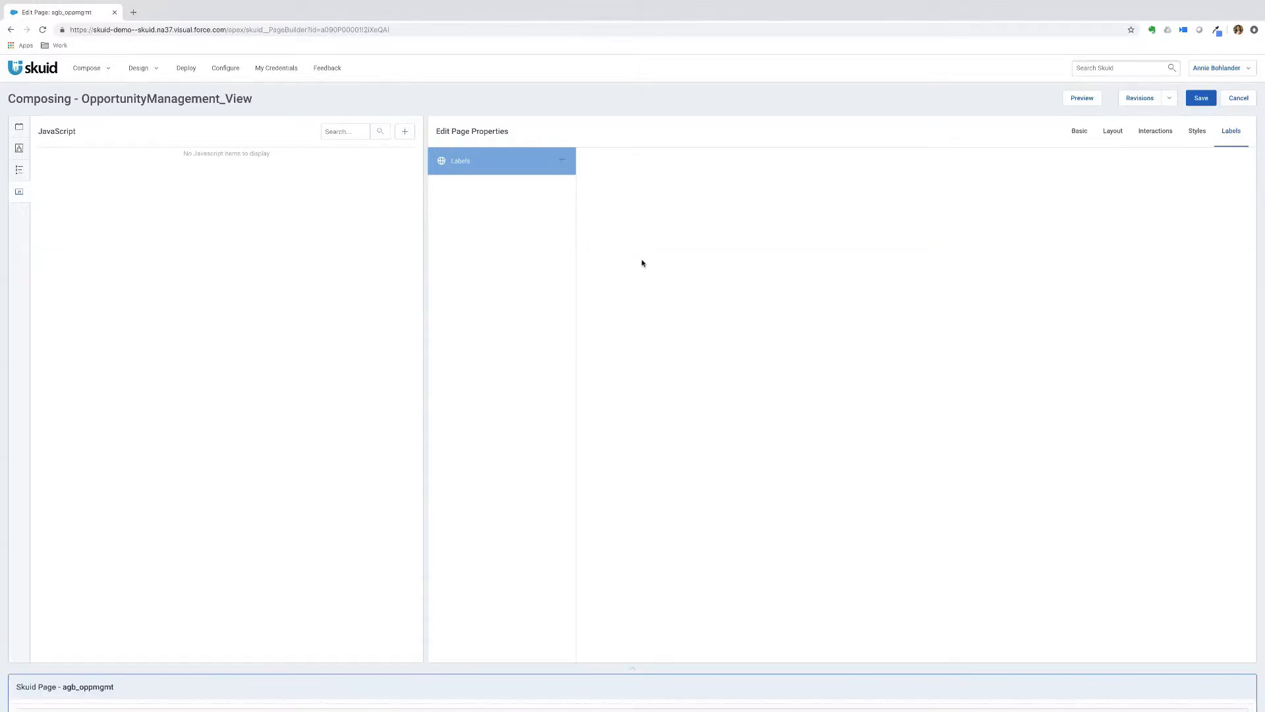
{"action": "left_click", "coordinate": [633, 671]}
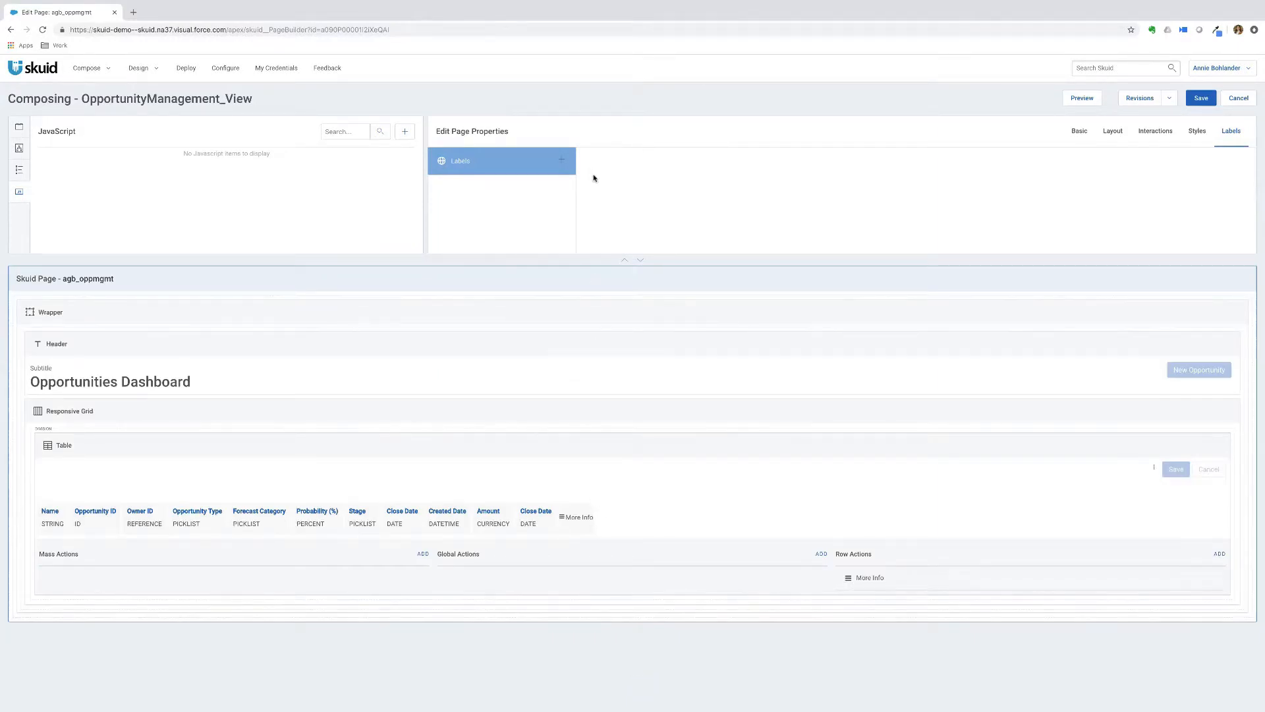
{"action": "left_click", "coordinate": [268, 308]}
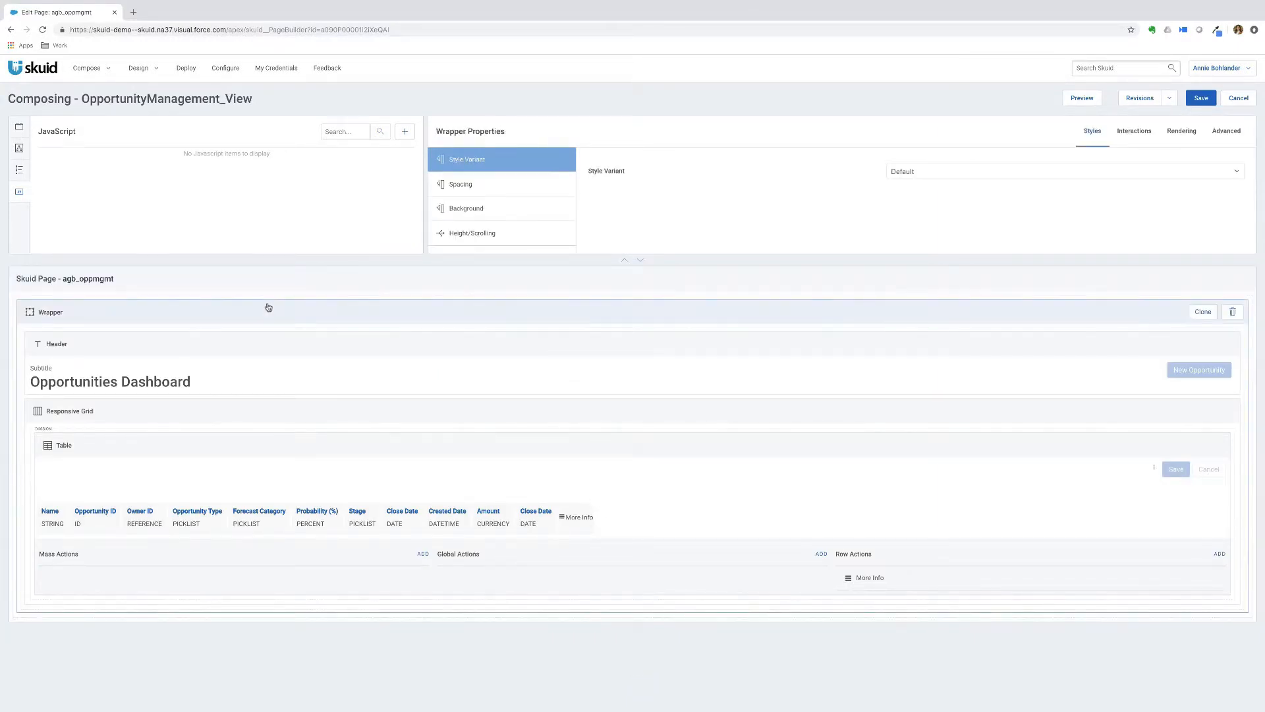
{"action": "left_click", "coordinate": [19, 128]}
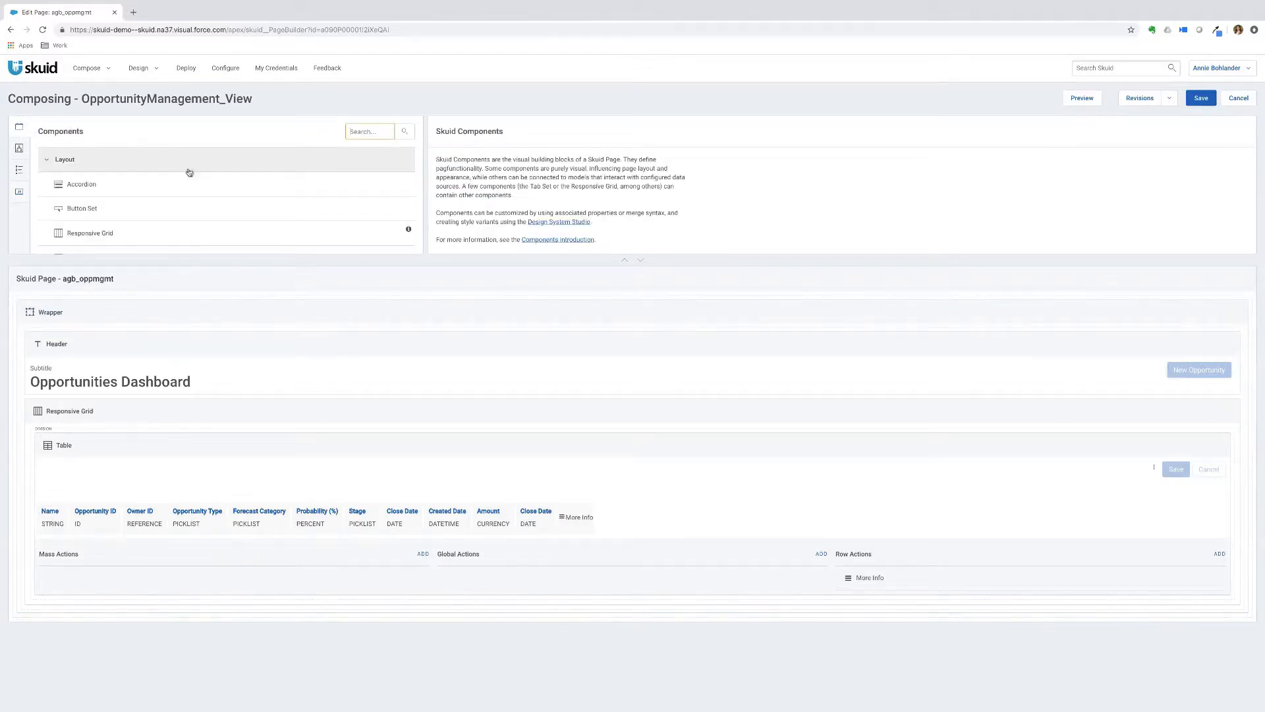
{"action": "scroll", "coordinate": [203, 189], "scroll_direction": "down", "scroll_amount": 4}
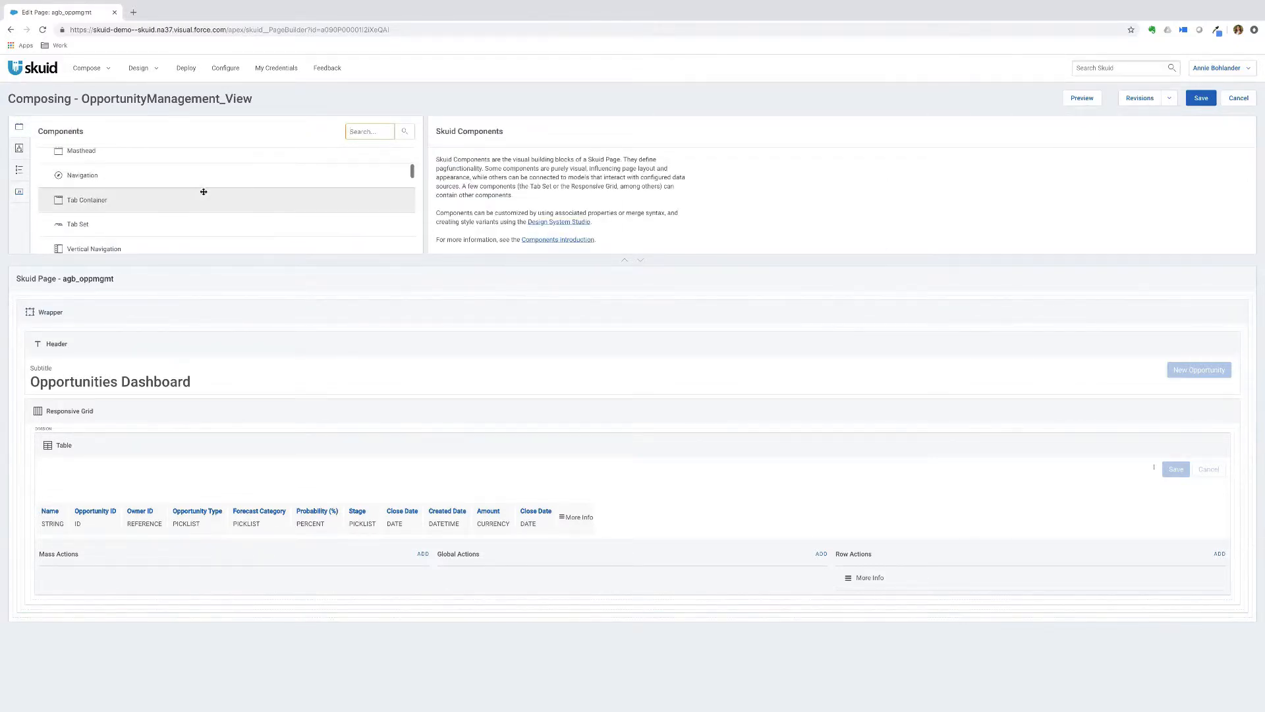
{"action": "left_click_drag", "start_coordinate": [115, 209], "coordinate": [156, 415]}
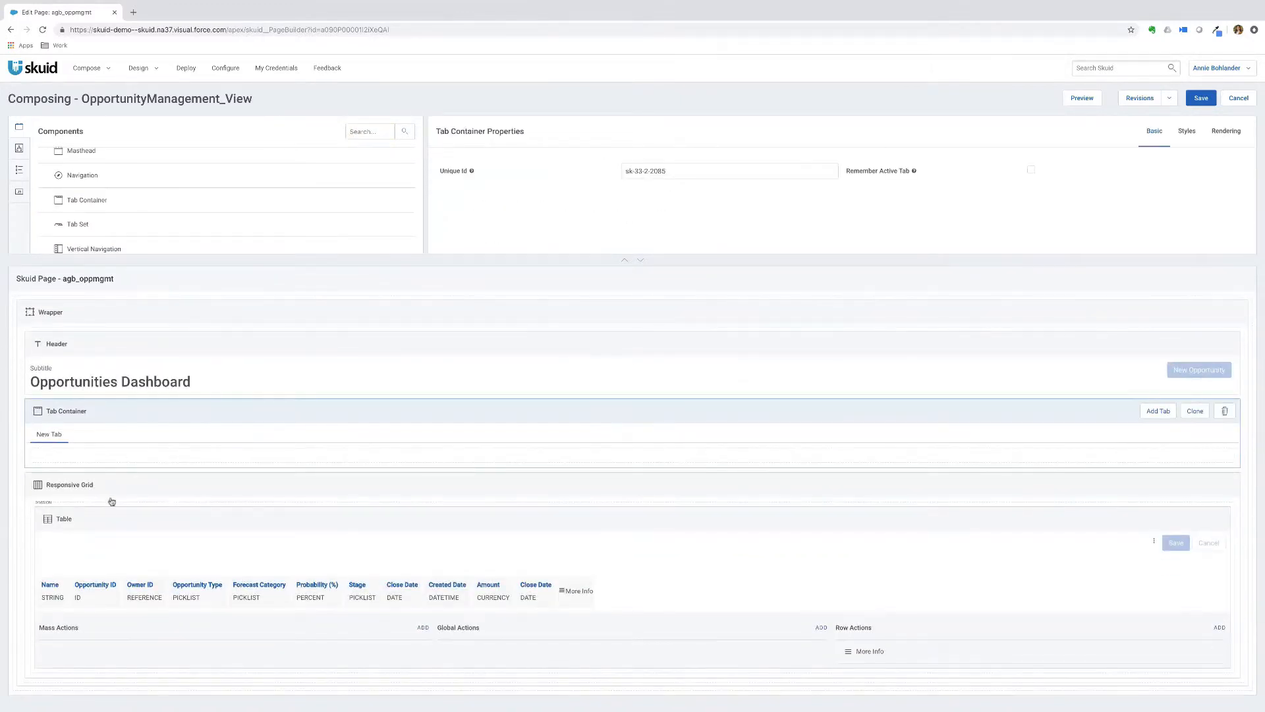
{"action": "left_click_drag", "start_coordinate": [130, 483], "coordinate": [135, 459]}
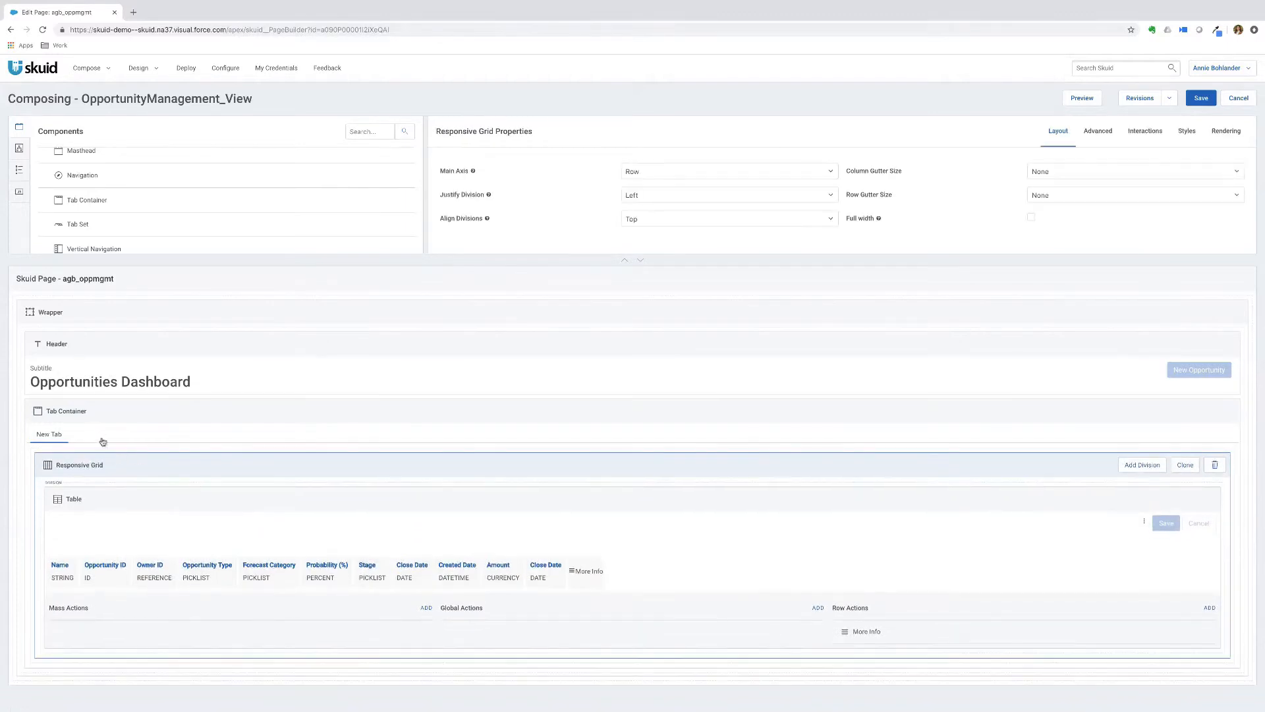
{"action": "left_click", "coordinate": [105, 418]}
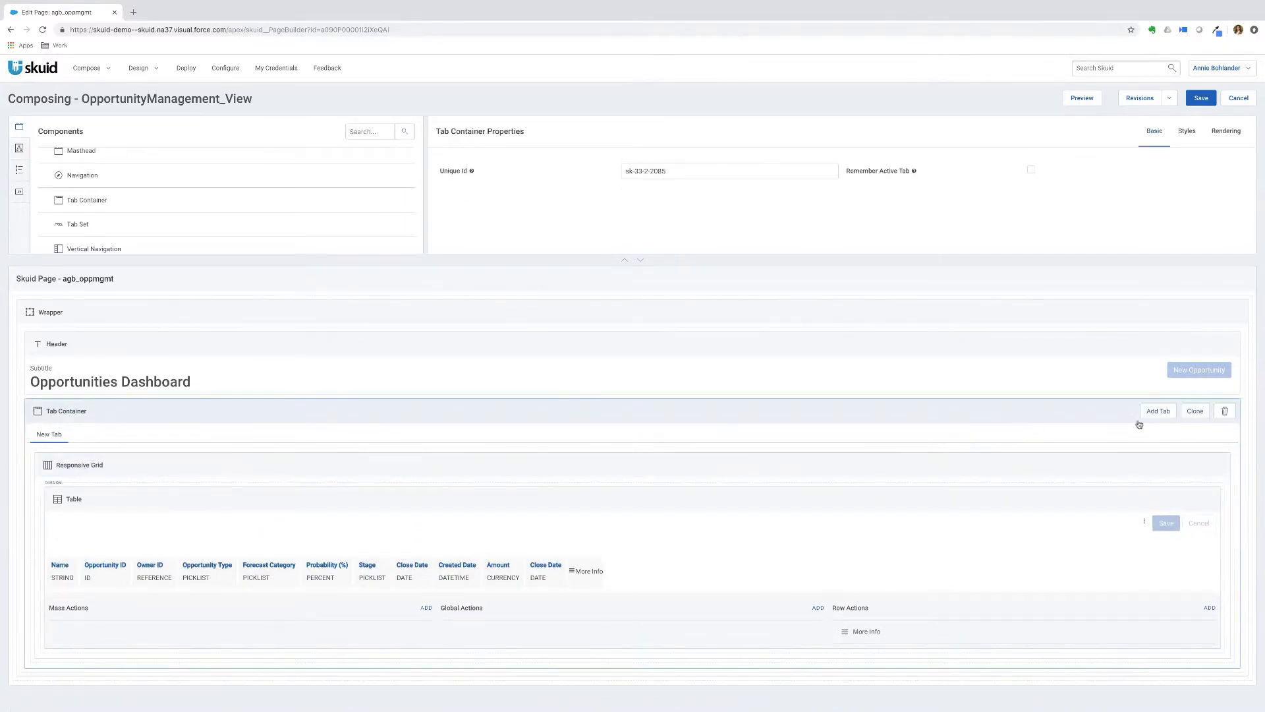
{"action": "left_click", "coordinate": [1158, 411]}
{"action": "left_click", "coordinate": [92, 435]}
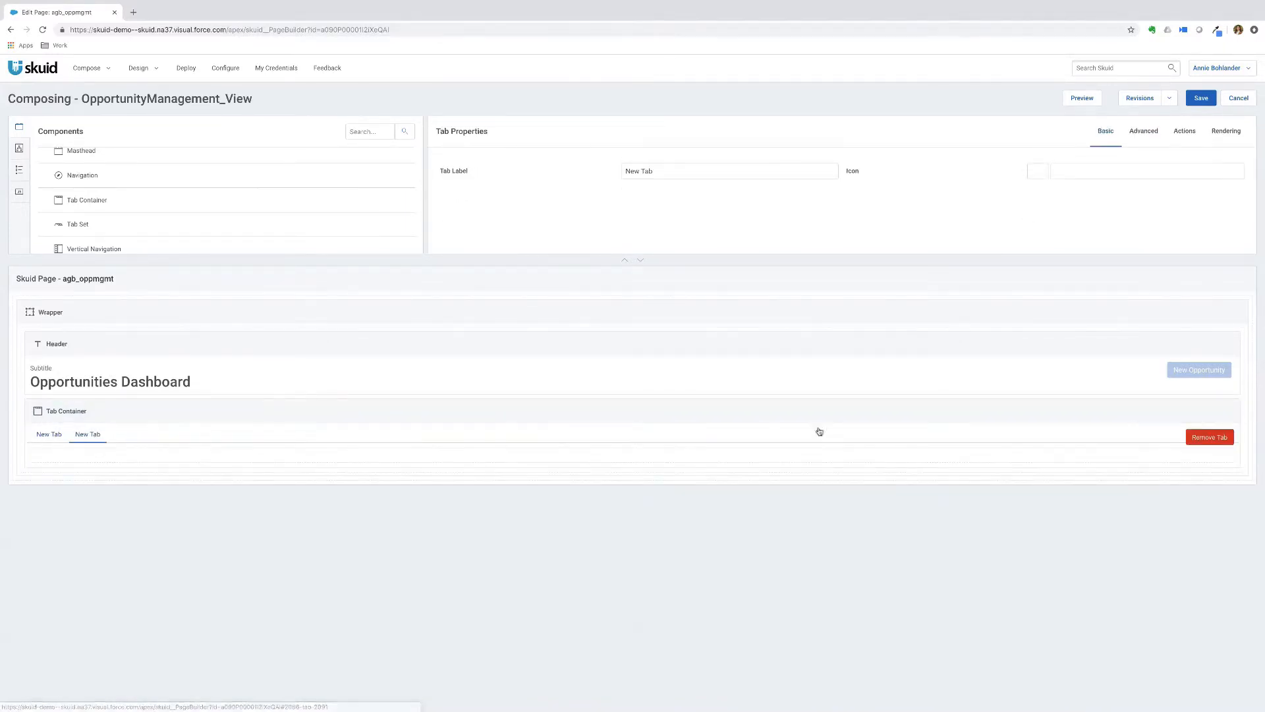
{"action": "left_click", "coordinate": [1216, 439]}
{"action": "left_click", "coordinate": [129, 424]}
{"action": "left_click", "coordinate": [132, 474]}
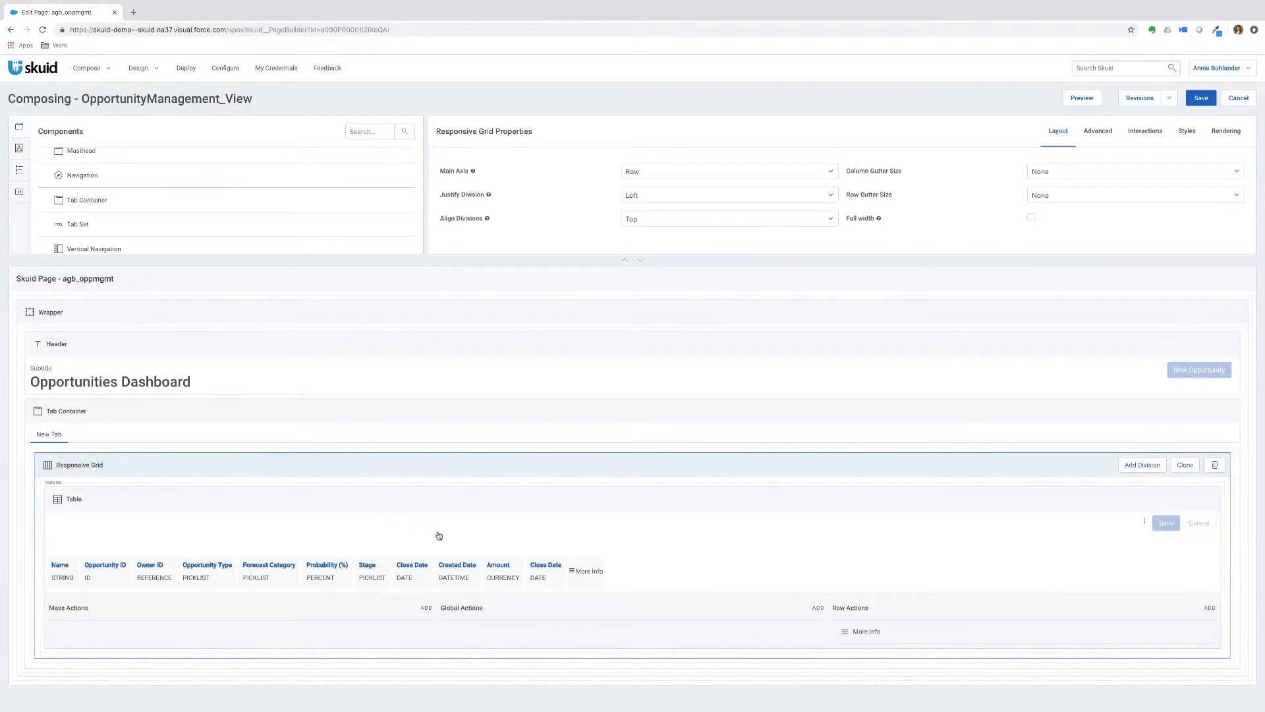
{"action": "left_click", "coordinate": [866, 631]}
{"action": "left_click", "coordinate": [1152, 131]}
{"action": "scroll", "coordinate": [493, 189], "scroll_direction": "down", "scroll_amount": 2}
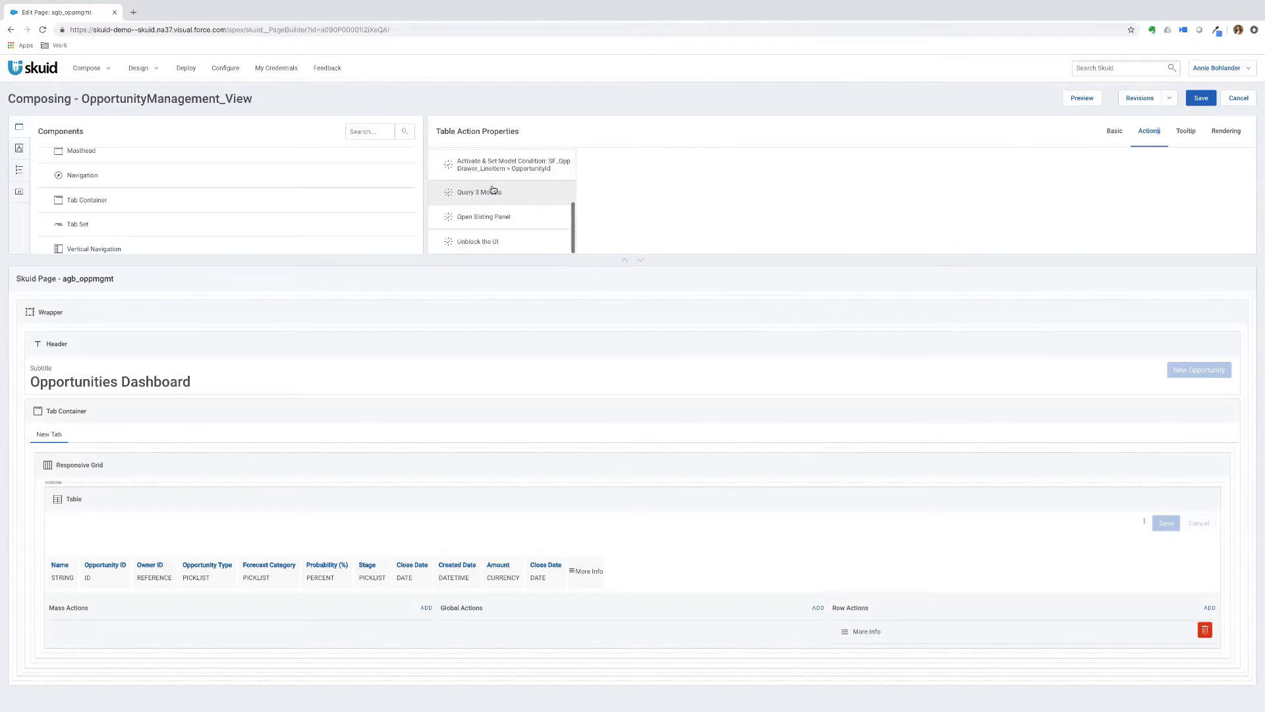
{"action": "scroll", "coordinate": [494, 189], "scroll_direction": "up", "scroll_amount": 2}
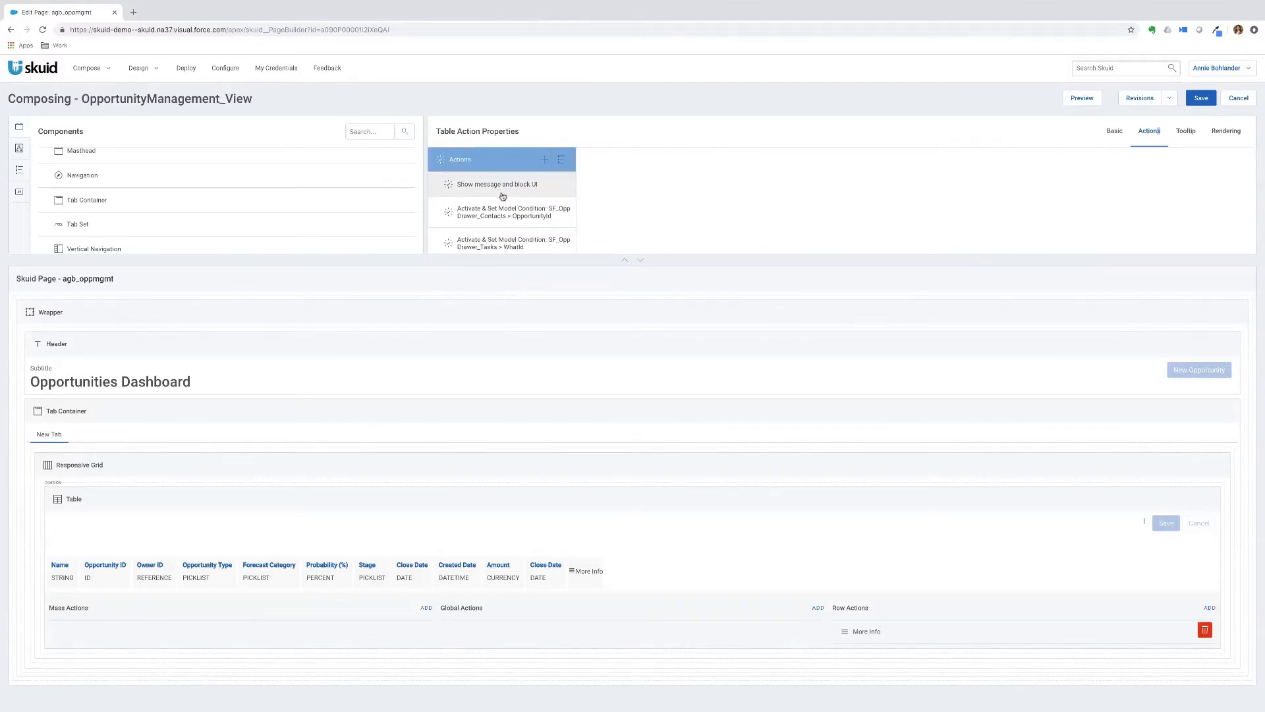
{"action": "left_click", "coordinate": [497, 410]}
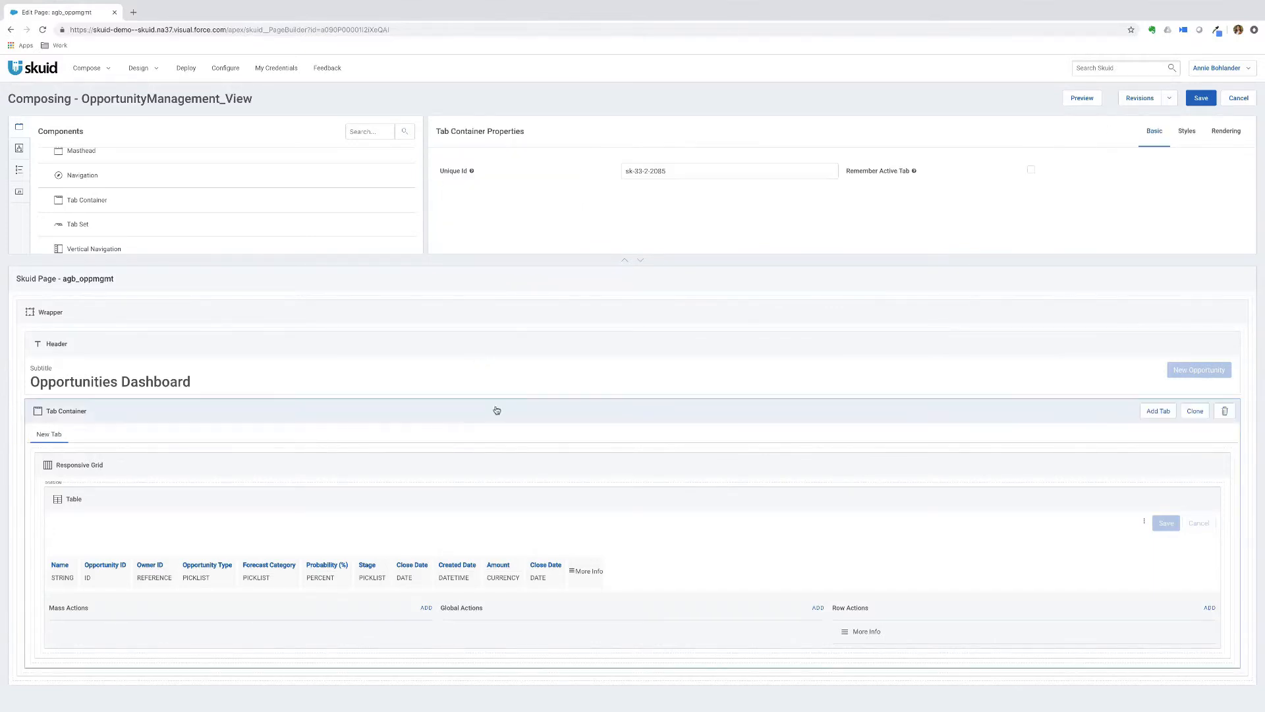
- Create a Form component from the New_Opp model and add it to the page
{"action": "left_click", "coordinate": [20, 148]}
{"action": "left_click", "coordinate": [139, 162]}
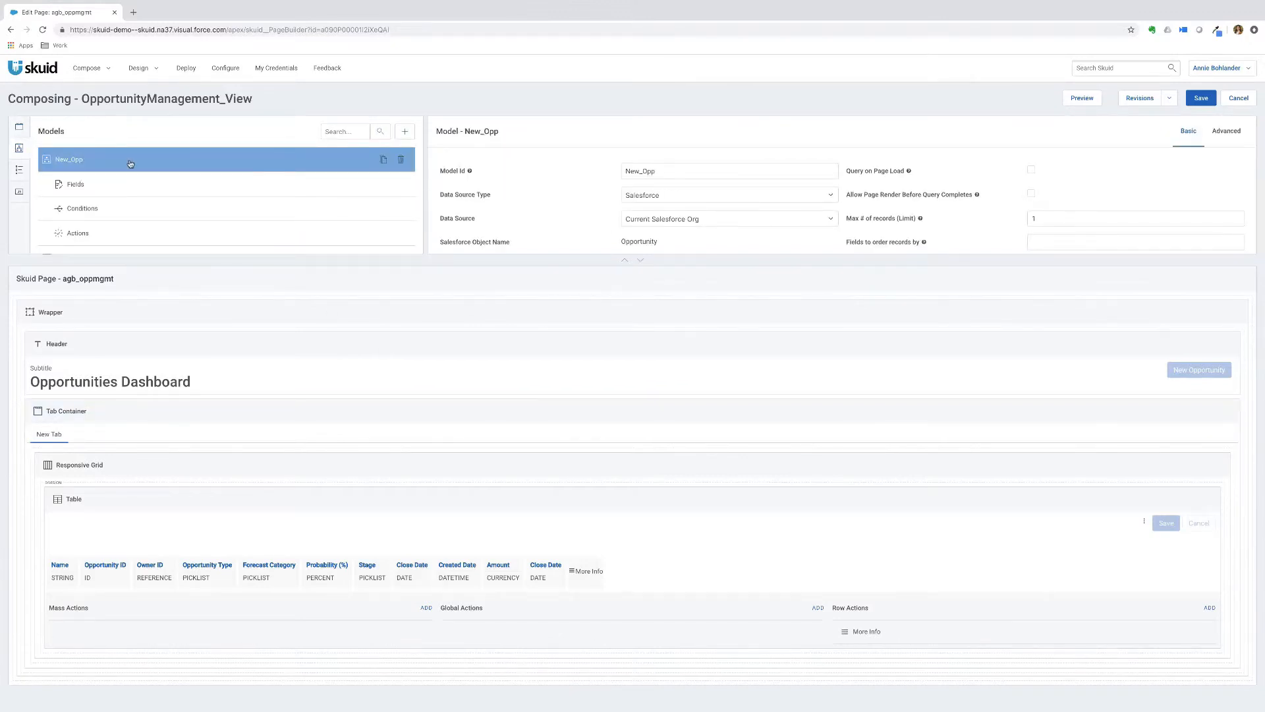
{"action": "double_click", "coordinate": [130, 164]}
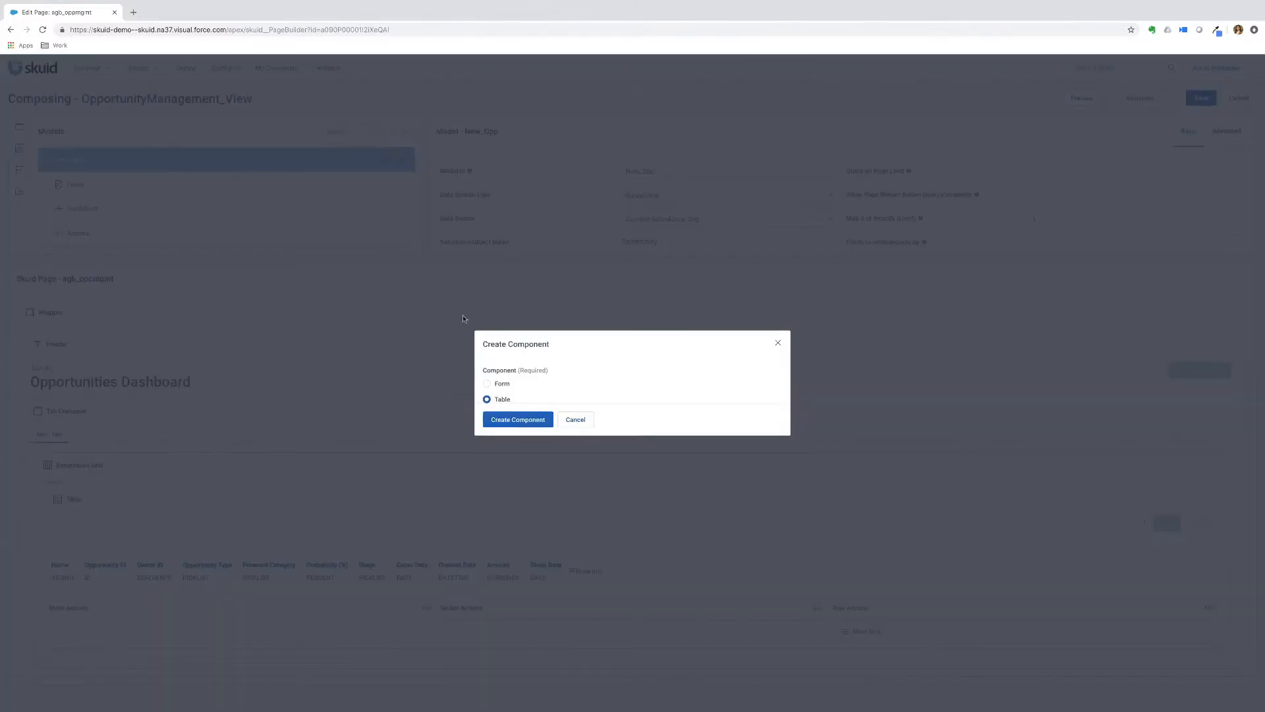
{"action": "left_click", "coordinate": [501, 387]}
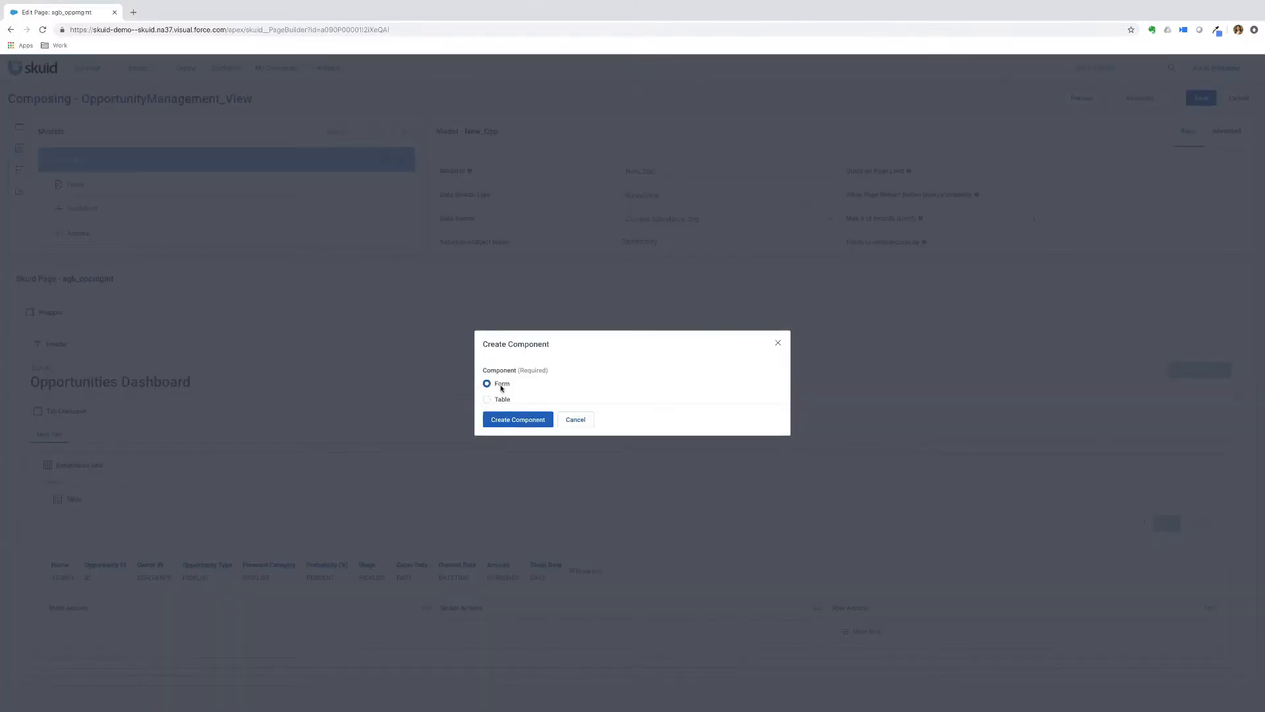
{"action": "left_click", "coordinate": [519, 420]}
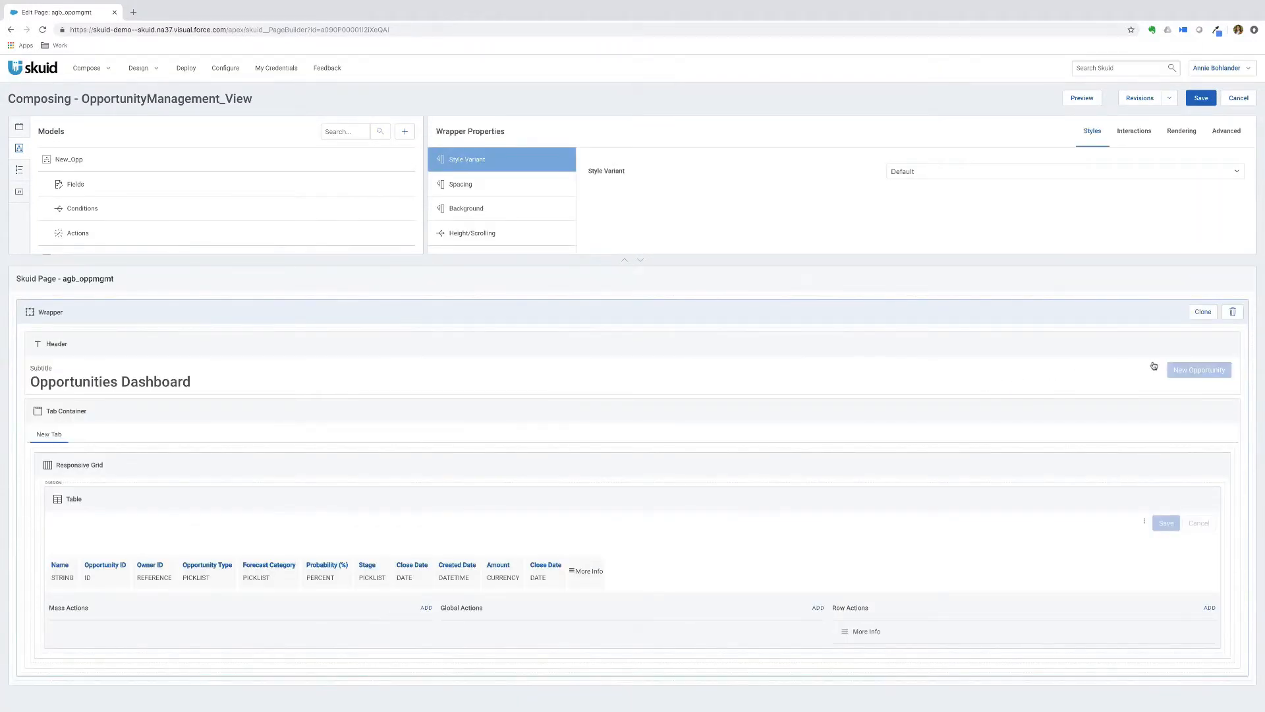
- Open the modal configuration for the New Opportunity button's Show Modal action
{"action": "left_click", "coordinate": [1200, 372]}
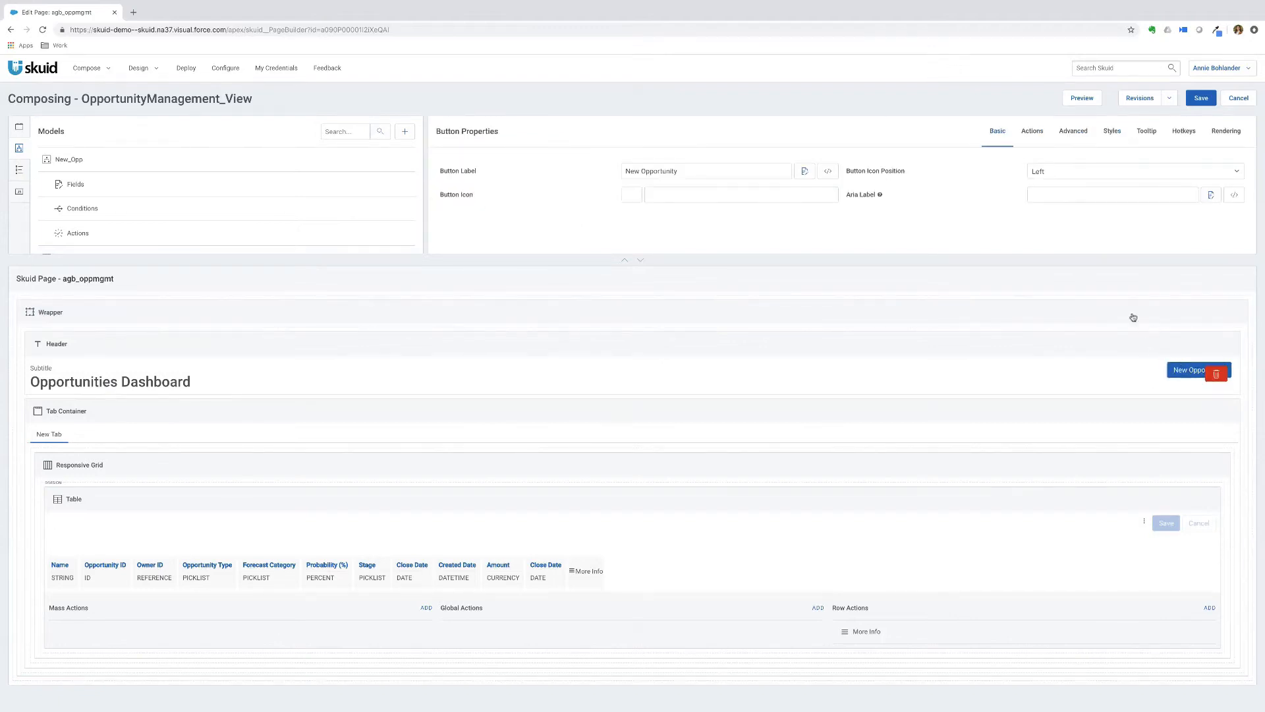
{"action": "left_click", "coordinate": [1033, 132]}
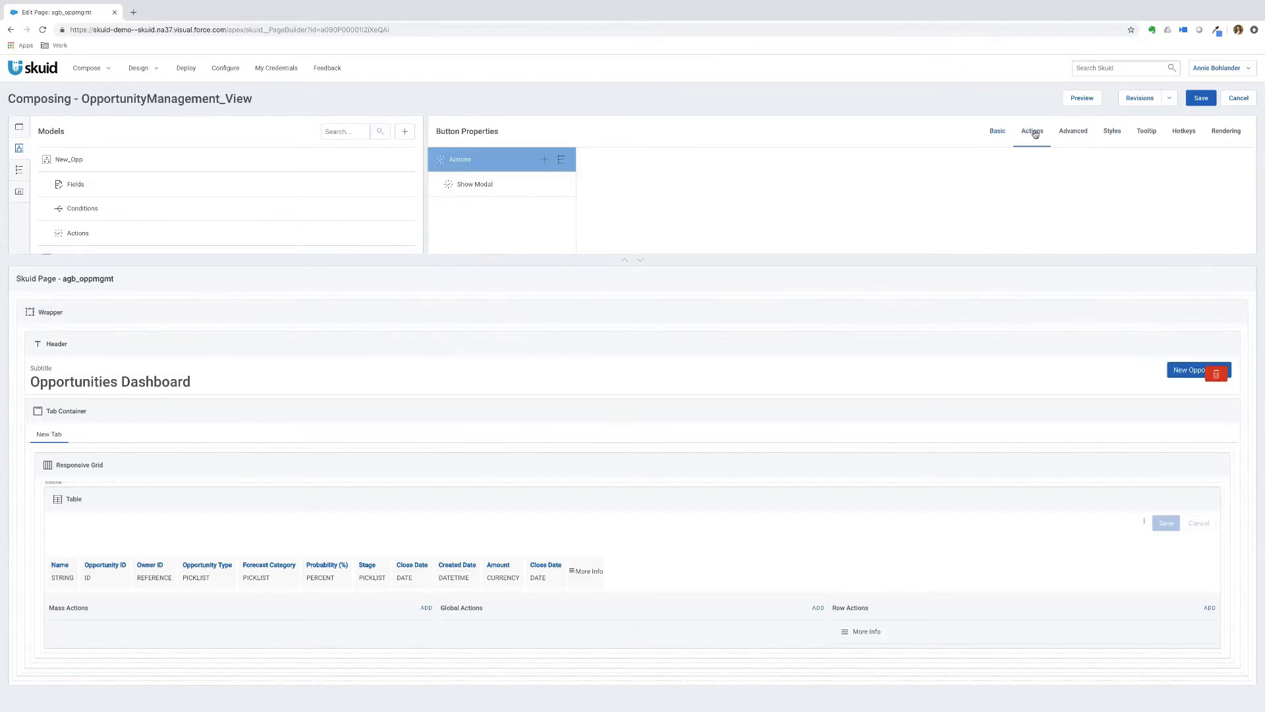
{"action": "left_click", "coordinate": [474, 187]}
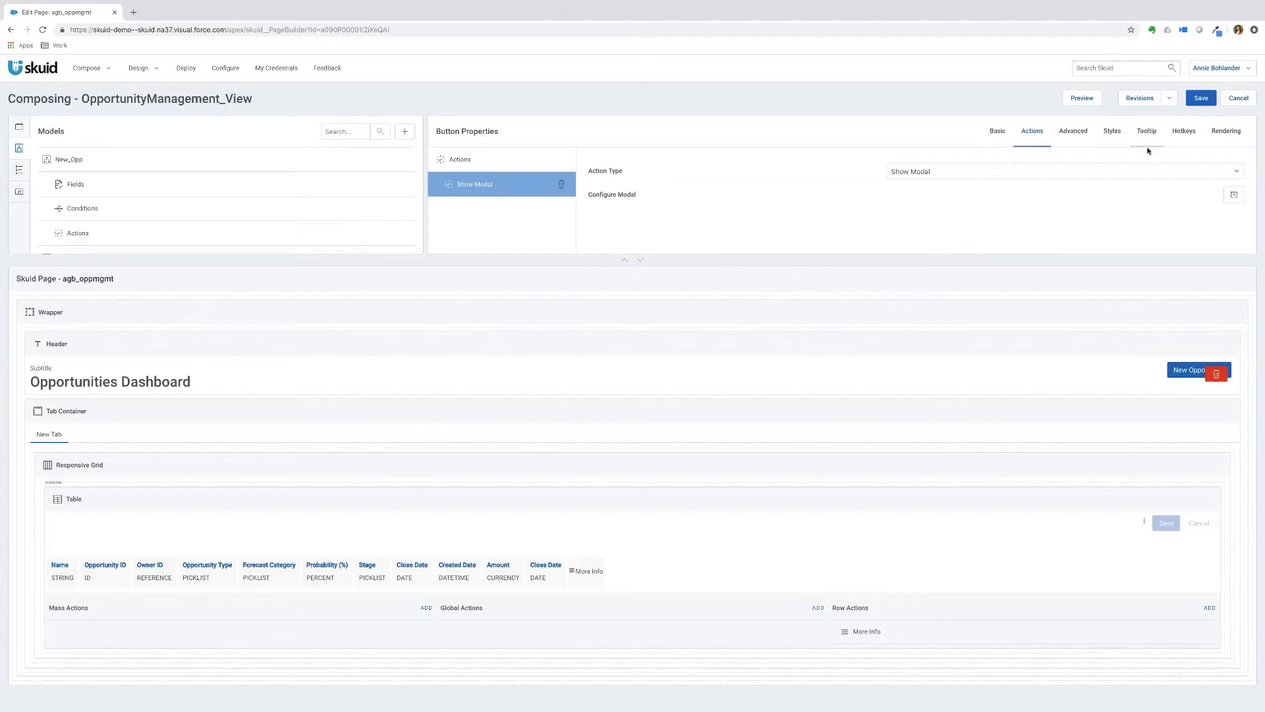
{"action": "left_click", "coordinate": [1233, 194]}
- Move the New_Opp form into the modal's Responsive Grid and close the modal editor
{"action": "left_click", "coordinate": [620, 357]}
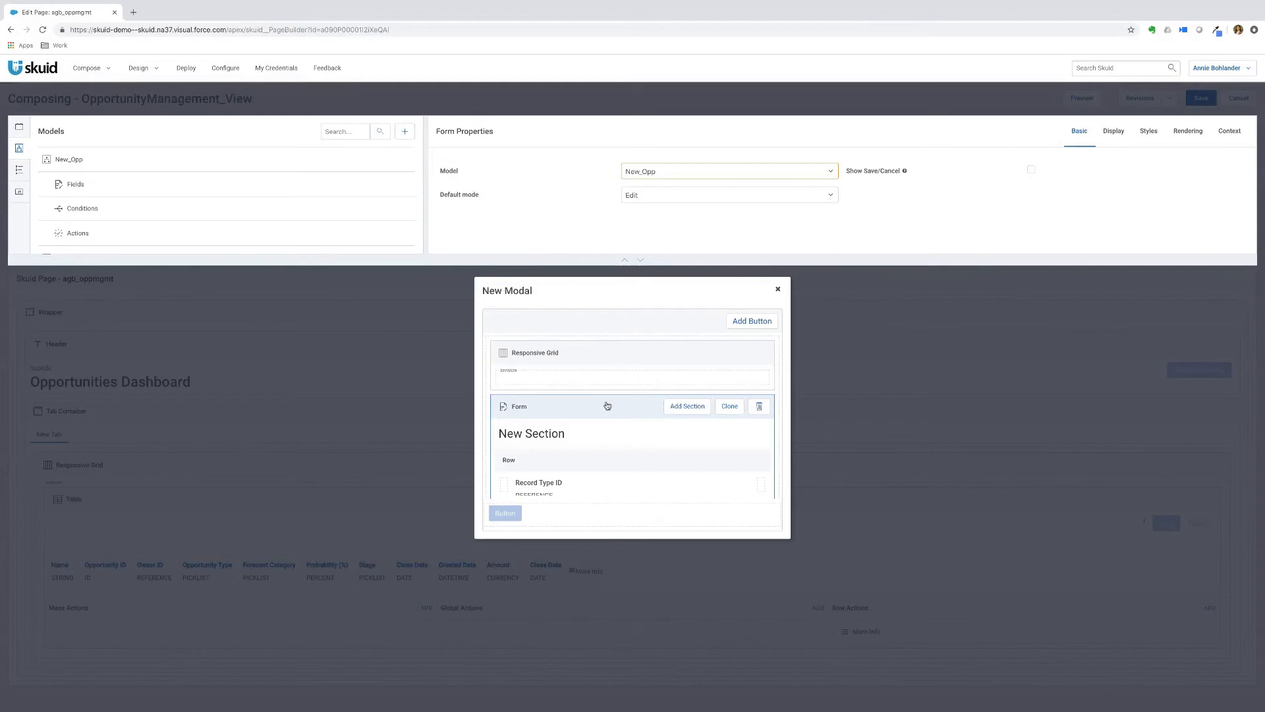
{"action": "left_click_drag", "start_coordinate": [607, 405], "coordinate": [617, 381]}
{"action": "scroll", "coordinate": [617, 380], "scroll_direction": "down", "scroll_amount": 2}
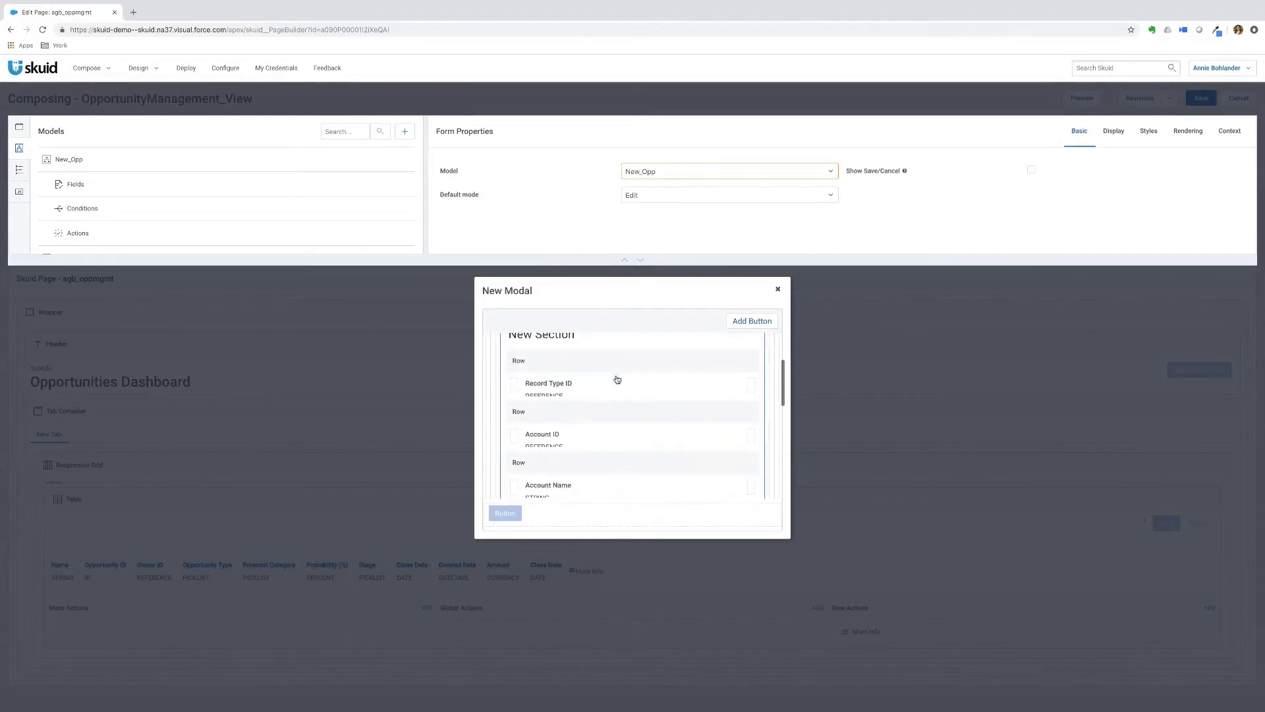
{"action": "left_click", "coordinate": [778, 291]}
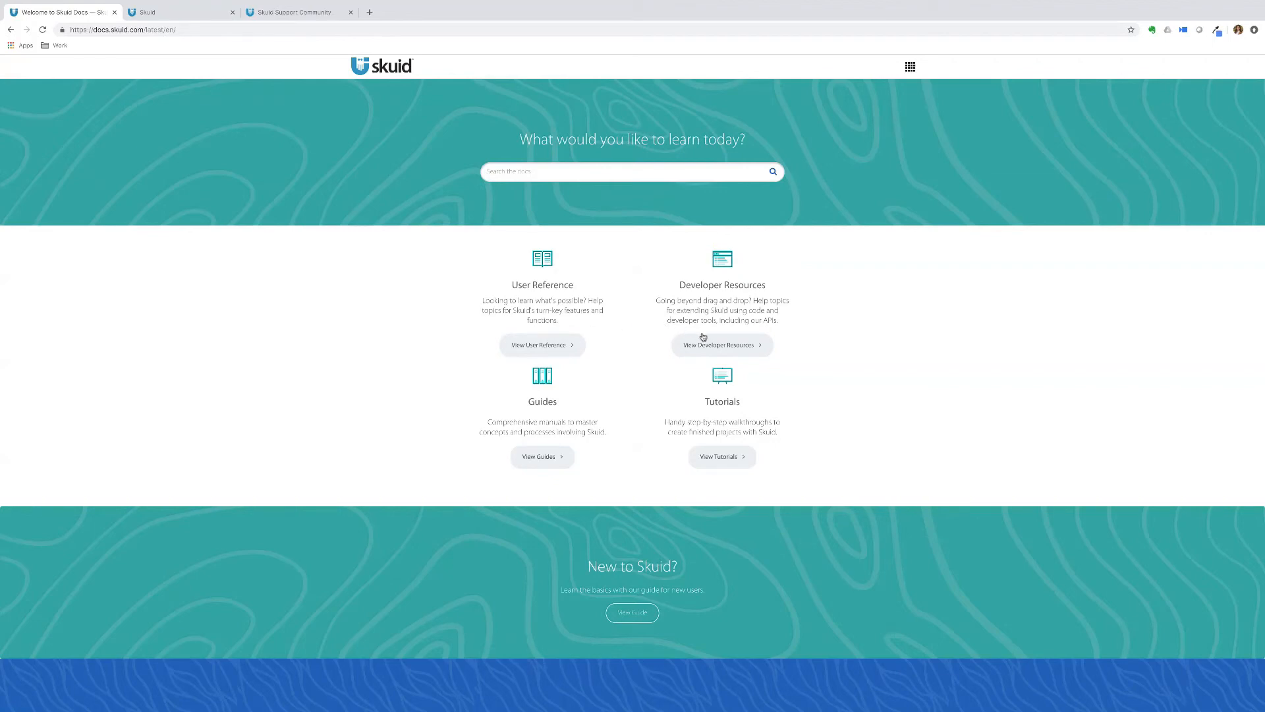
- Go from the Skuid learning portal to the Skuid Support Community page
{"action": "left_click", "coordinate": [175, 13]}
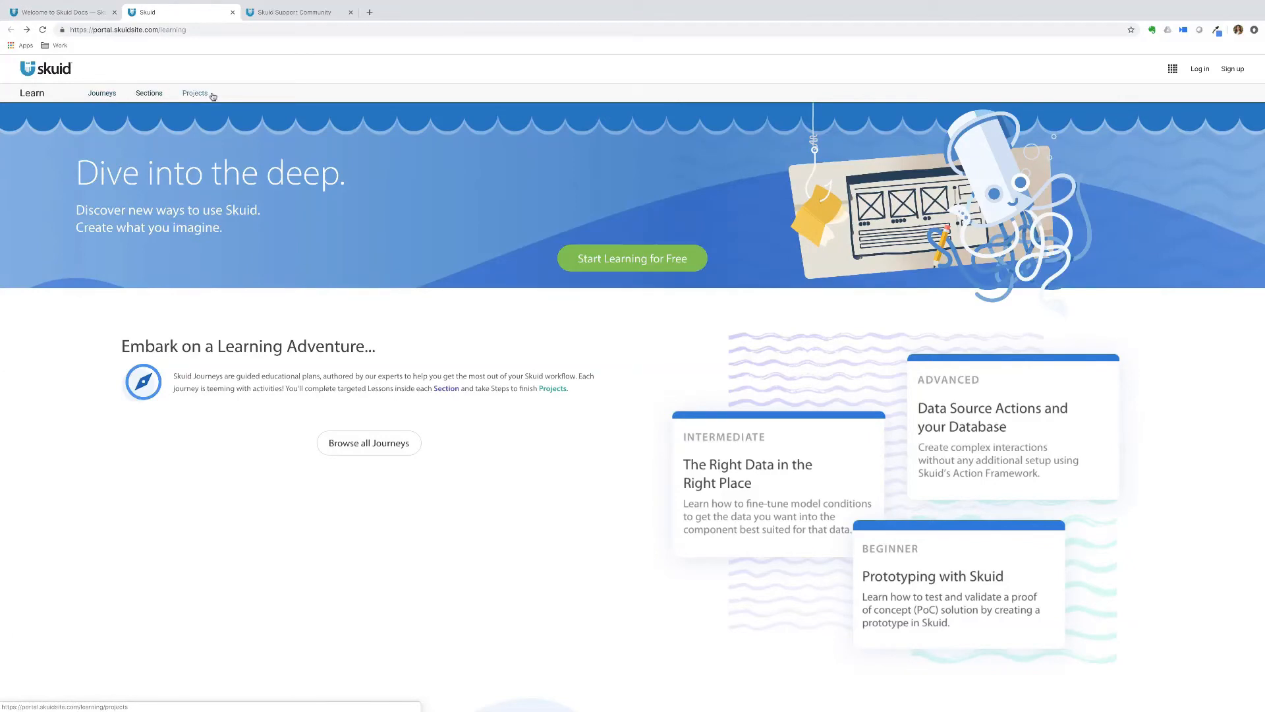
{"action": "left_click", "coordinate": [284, 14]}
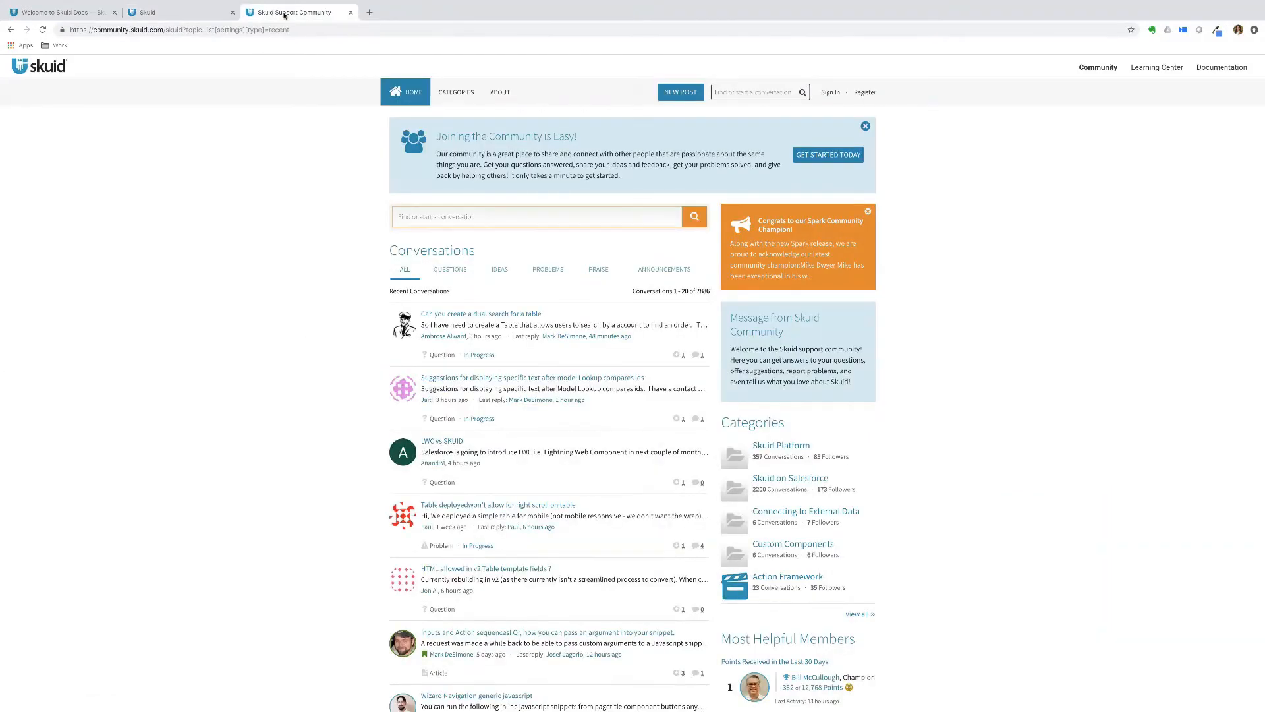